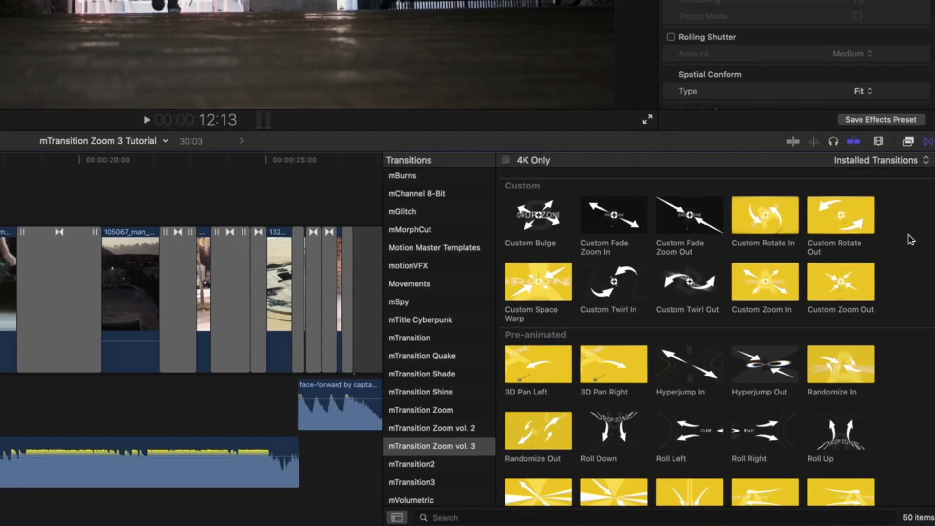
scroll(910, 240, down, 8)
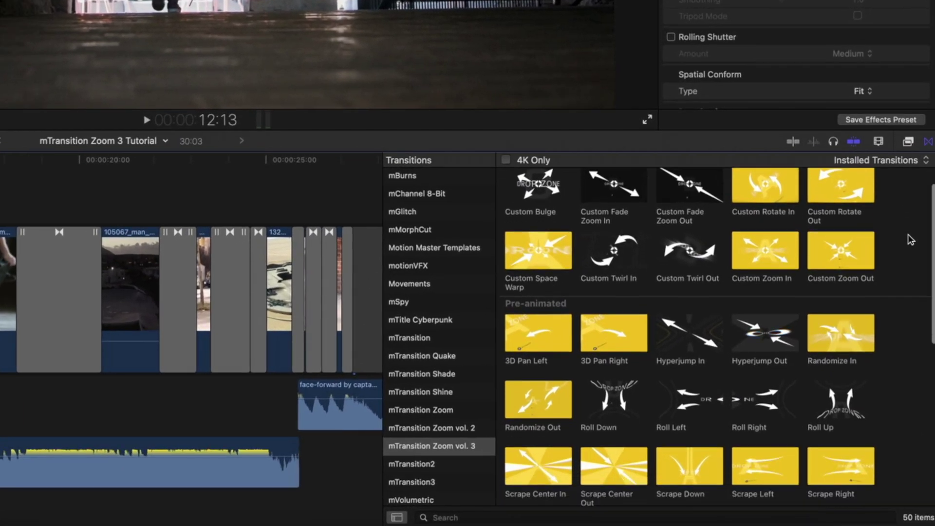
scroll(910, 239, down, 5)
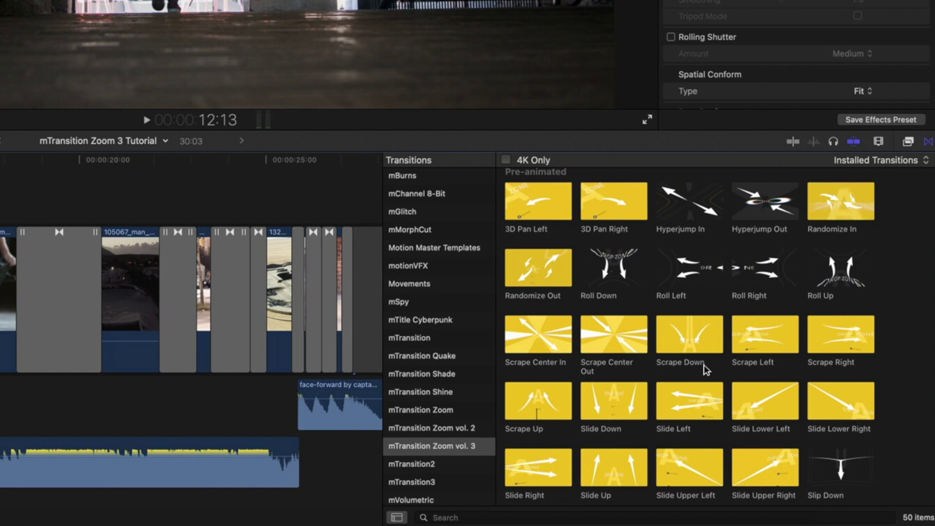
scroll(907, 426, down, 5)
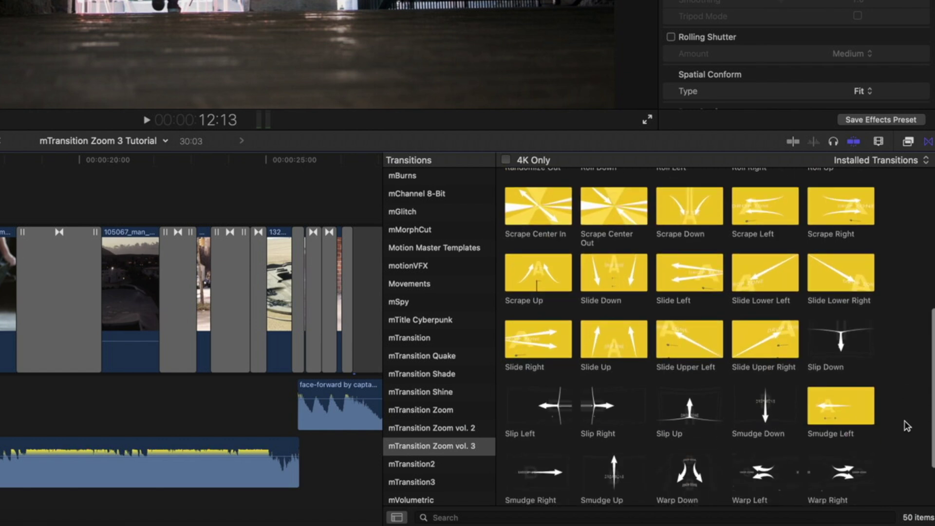
scroll(907, 426, down, 4)
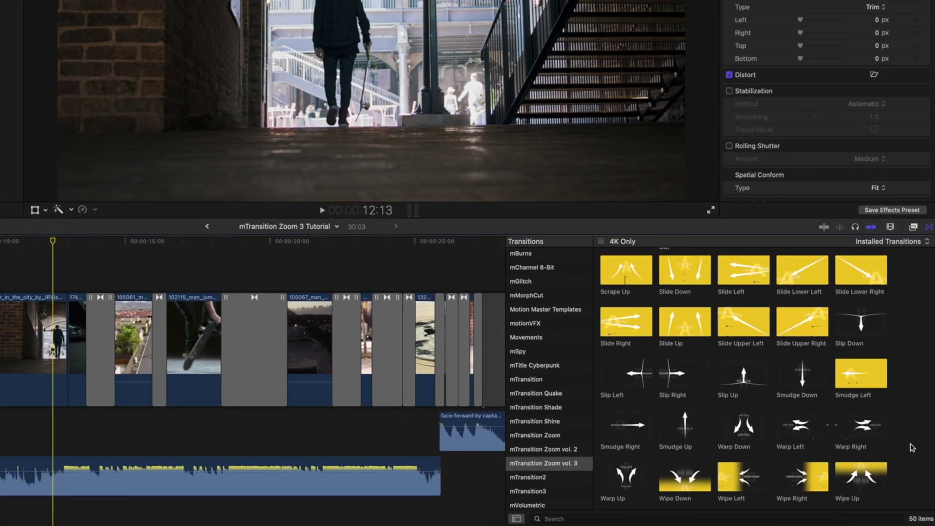
scroll(912, 446, up, 10)
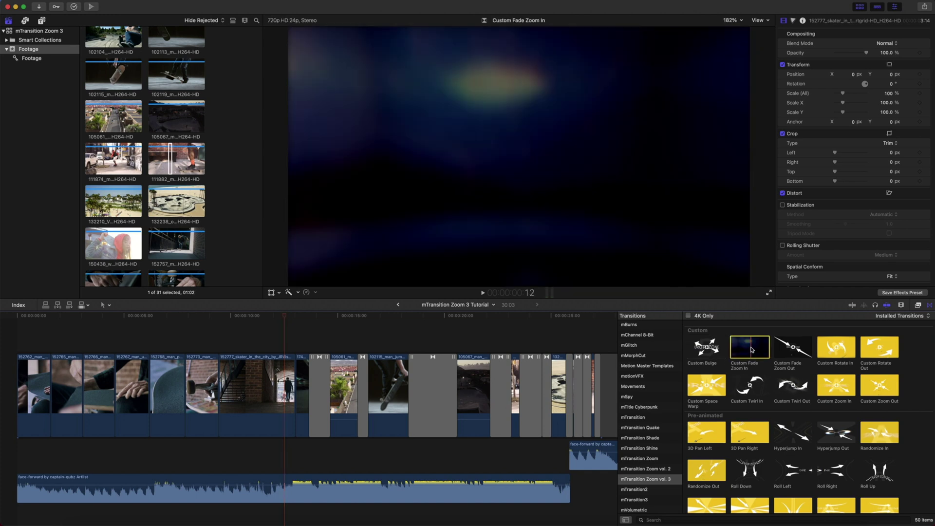
Add Custom Fade Zoom In at the edit point and move its zoom target to X -0.17, Y 0.04 px
drag(751, 349, 284, 399)
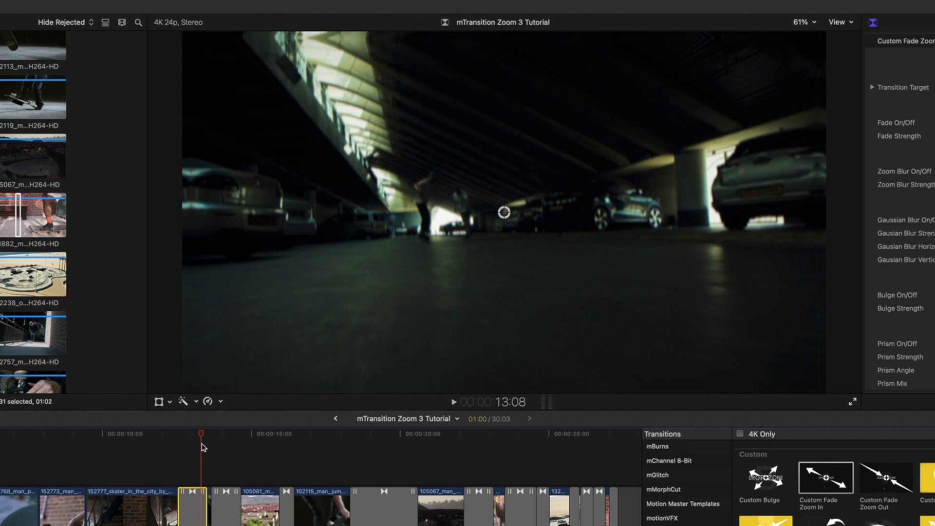
click(504, 215)
drag(505, 215, 440, 199)
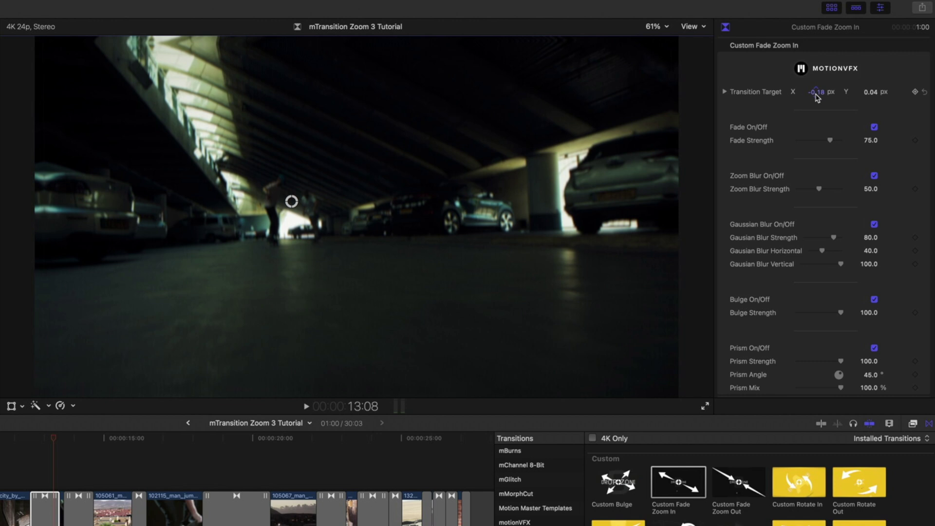
mouse_move(819, 97)
mouse_down()
mouse_move(792, 96)
mouse_move(855, 96)
mouse_move(819, 96)
mouse_up()
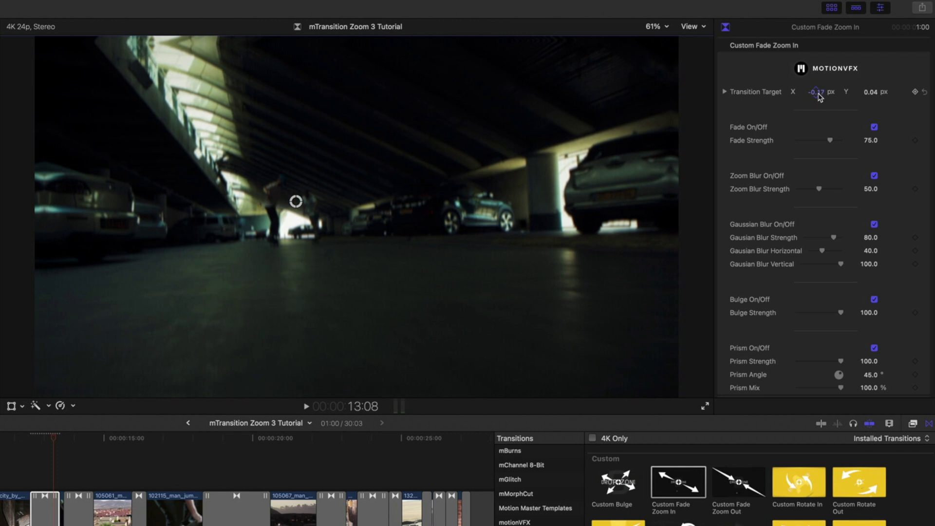
Move the playhead inside the Custom Fade Zoom In transition to preview a frame
click(46, 438)
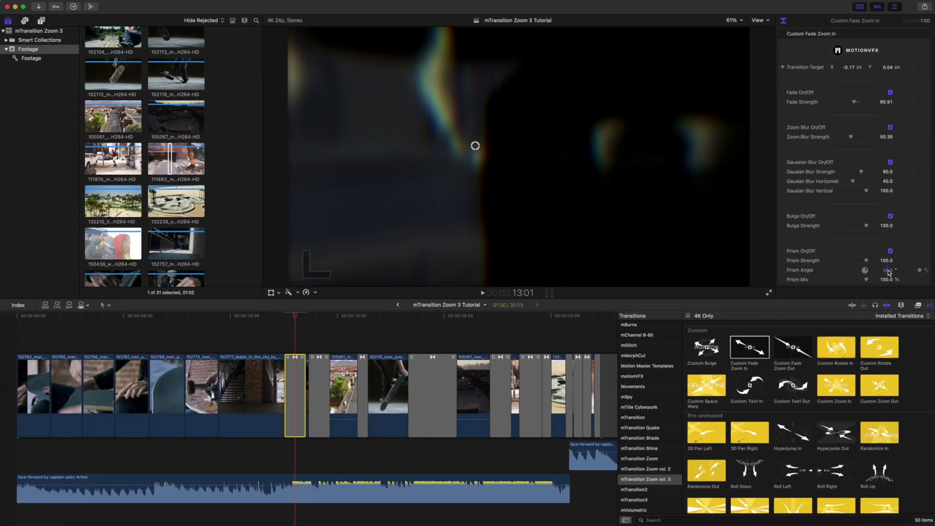
In the Precision Editor, roll the edit under Custom Fade Zoom In slightly later, then close it
double_click(296, 362)
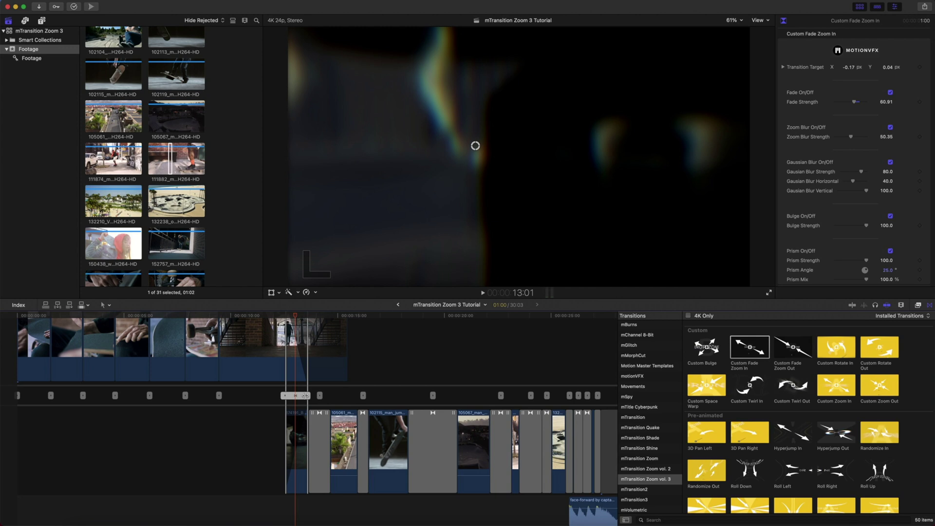
click(296, 395)
mouse_move(296, 395)
mouse_down()
mouse_move(306, 400)
mouse_move(293, 397)
mouse_up()
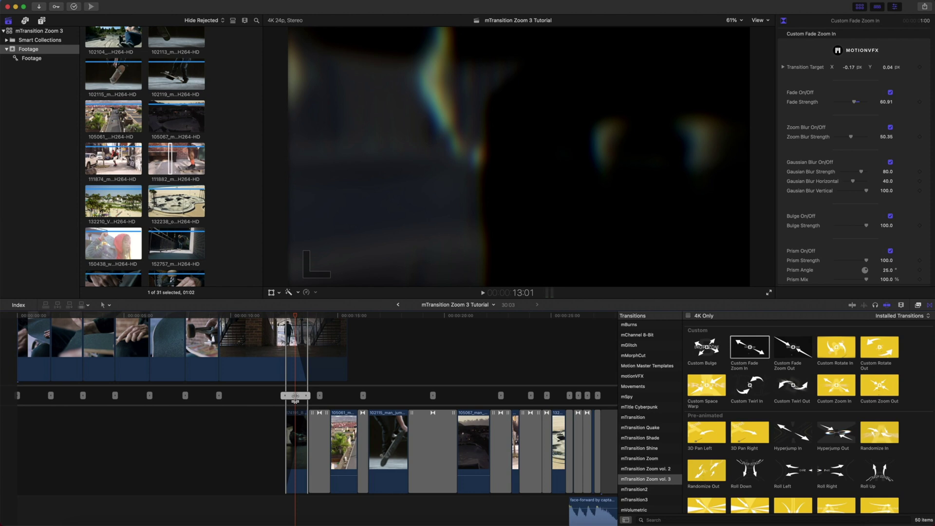
double_click(295, 396)
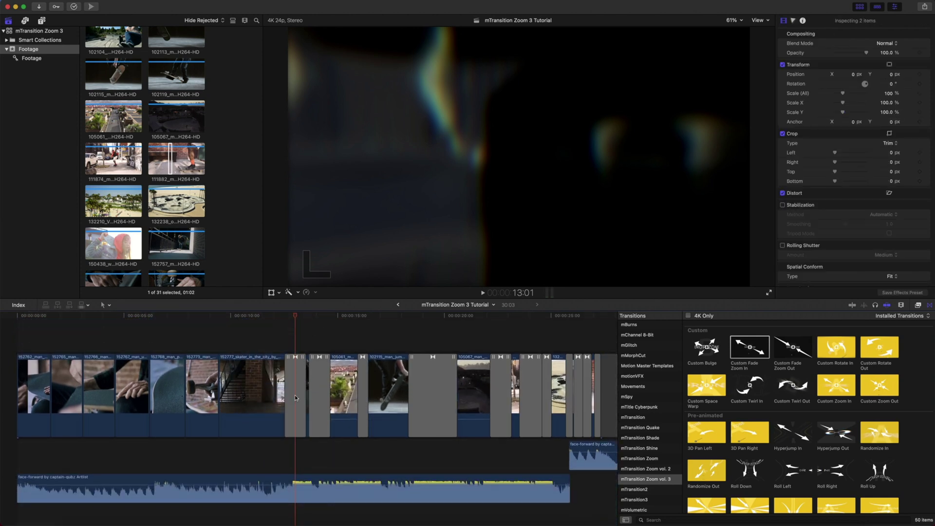
Select the 3D Pan Left transition and preview a frame inside it
click(319, 318)
click(314, 382)
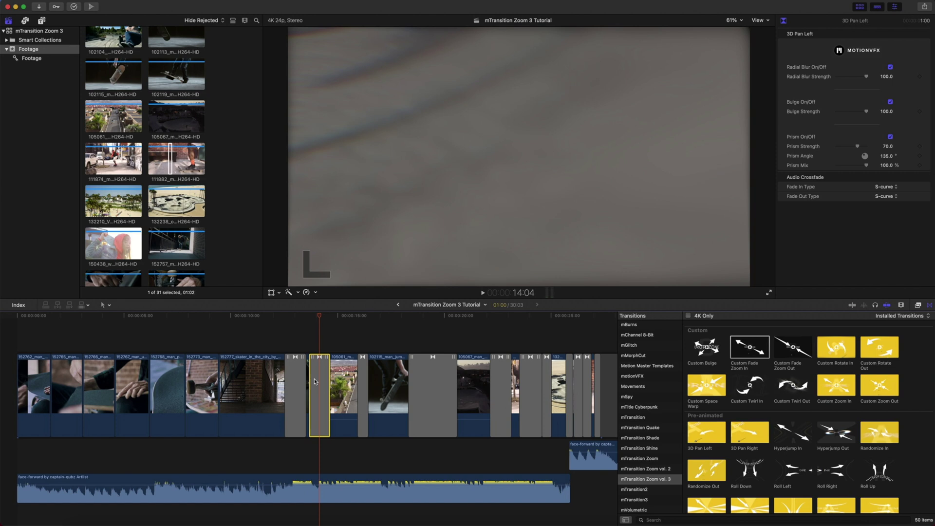
click(314, 318)
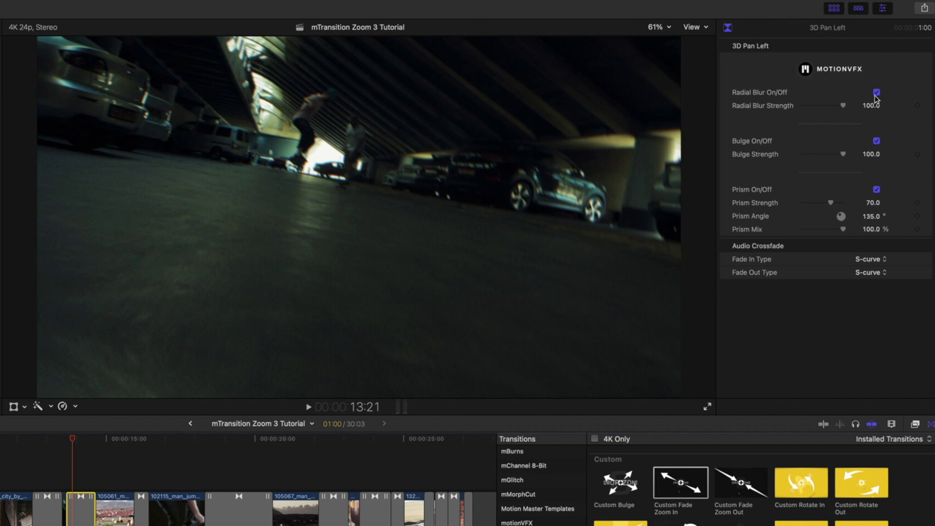
Compare 3D Pan Left with Radial Blur, Bulge and Prism each switched off and back on
click(876, 92)
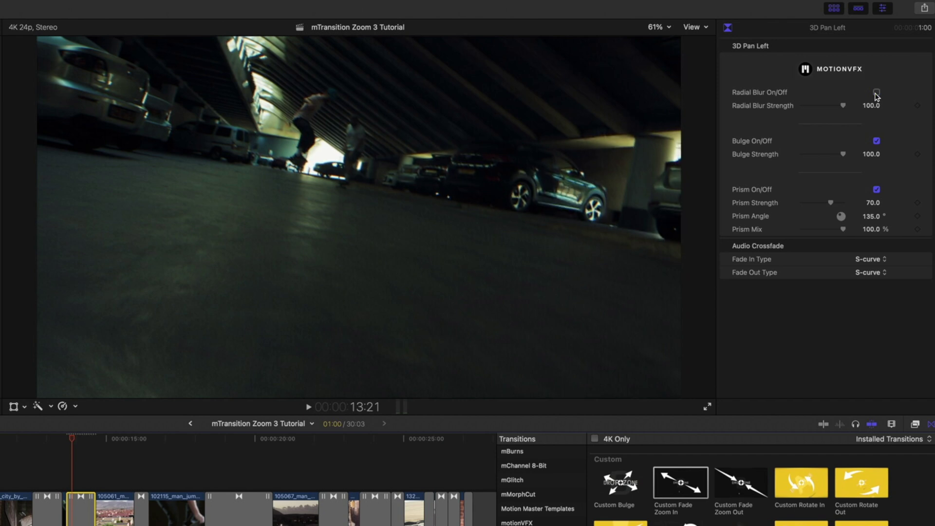
click(876, 93)
click(876, 141)
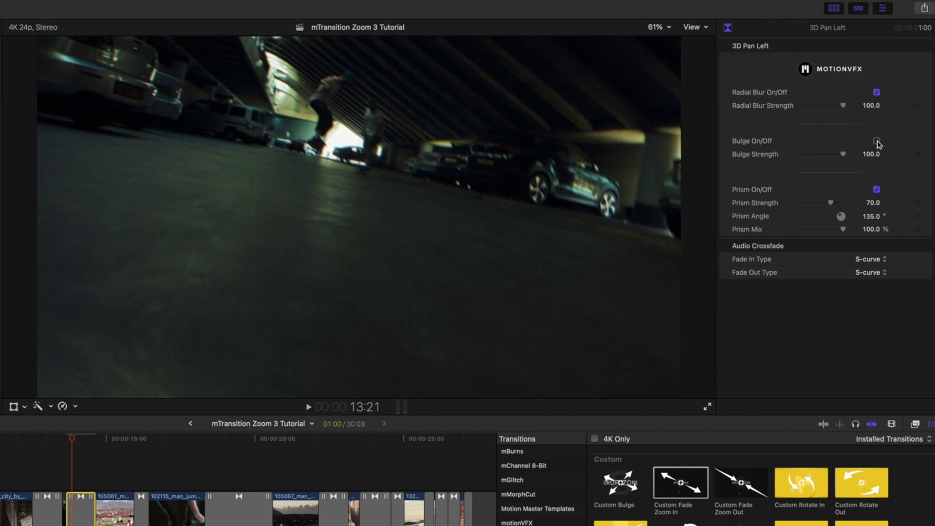
click(877, 141)
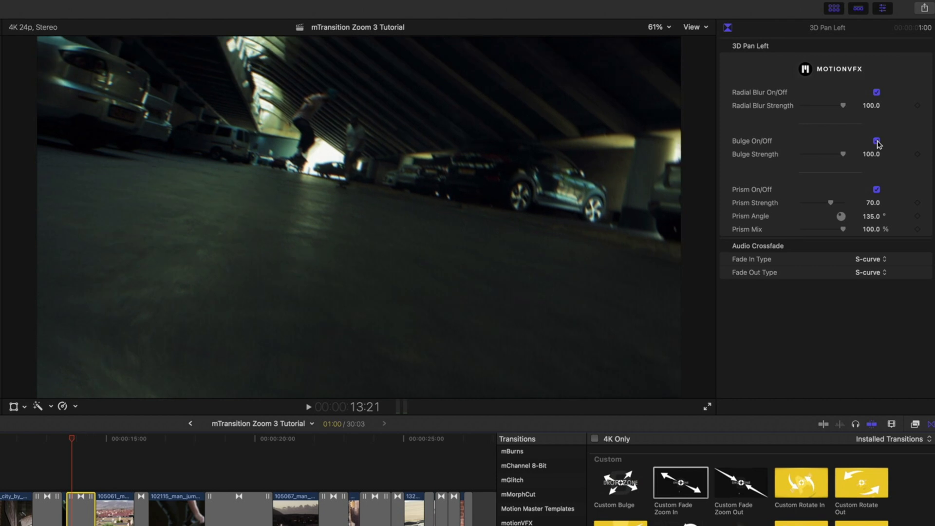
click(876, 190)
click(876, 190)
drag(71, 438, 17, 439)
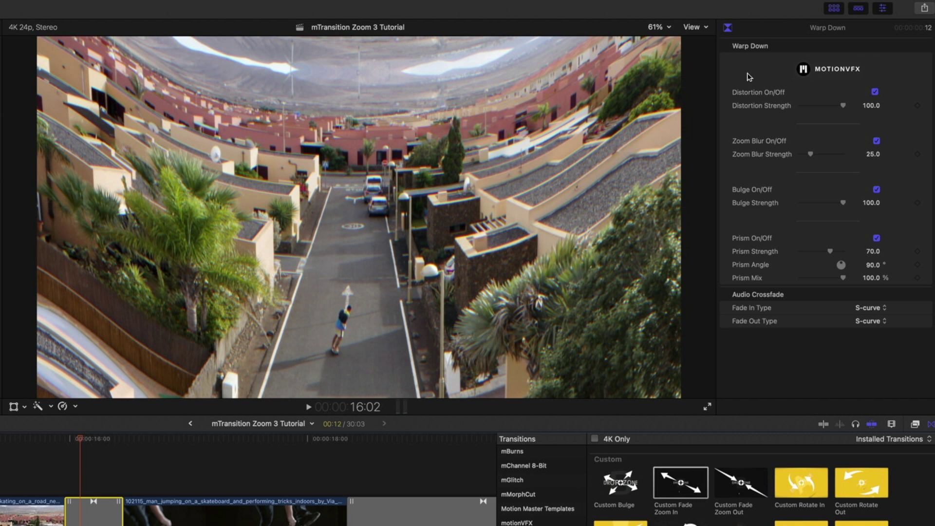
Compare Warp Down with Distortion off and on, and try different distortion strengths
click(875, 92)
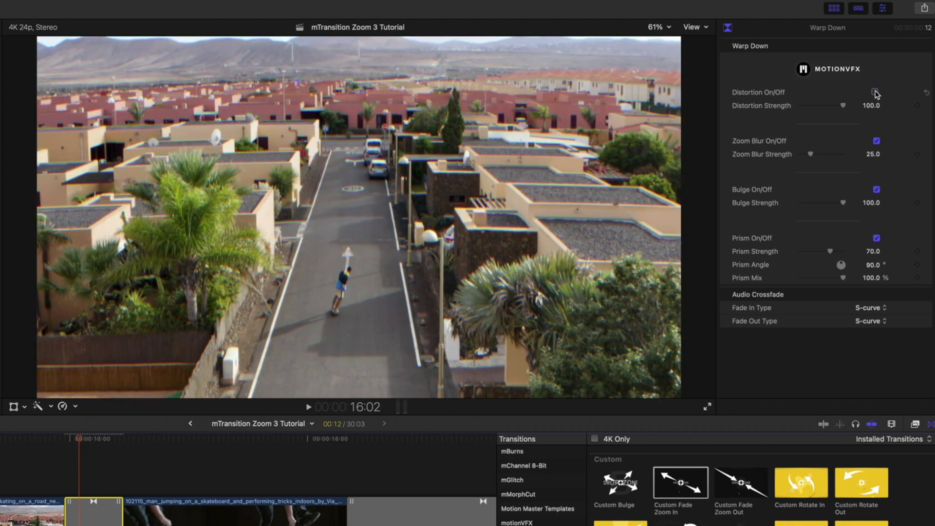
click(874, 92)
mouse_move(843, 105)
mouse_down()
mouse_move(787, 111)
mouse_move(860, 109)
mouse_up()
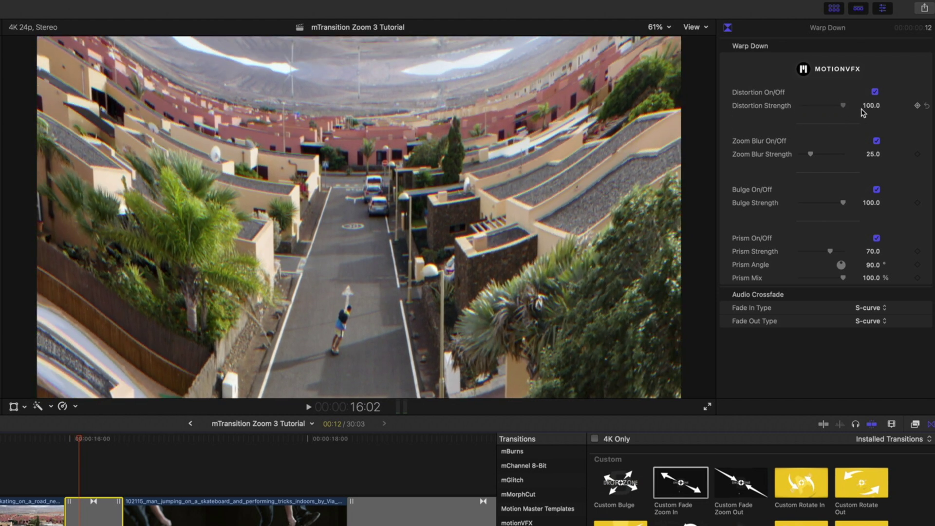
Raise Warp Down's Zoom Blur Strength to 100, comparing Zoom Blur and Bulge toggled off and on
click(876, 141)
click(95, 440)
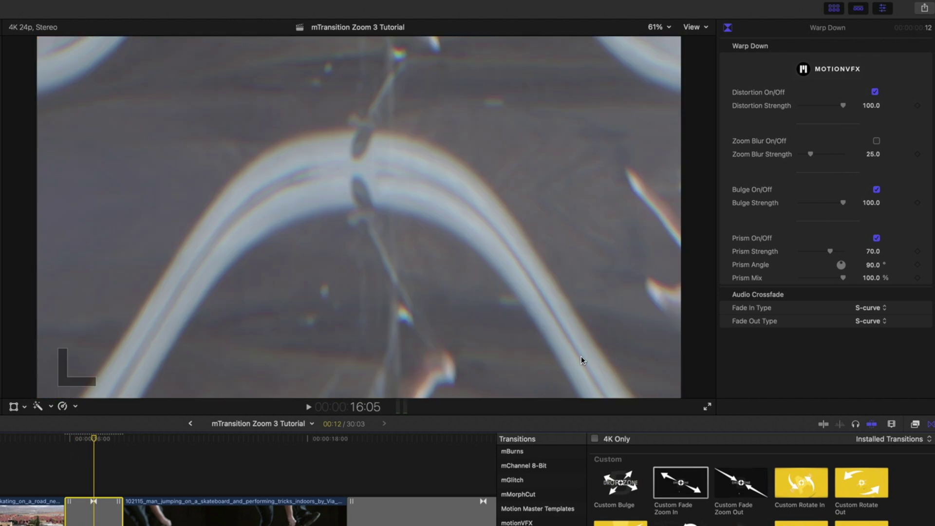
click(876, 142)
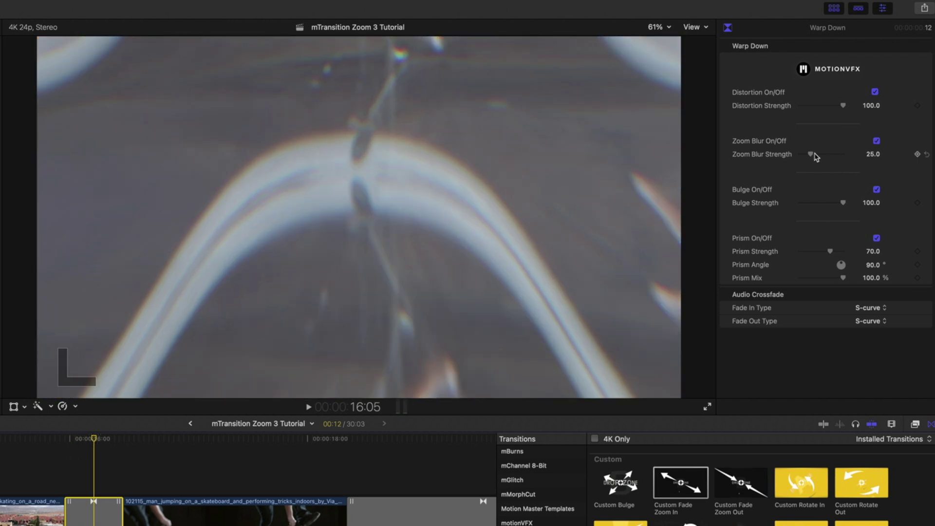
drag(811, 154, 872, 155)
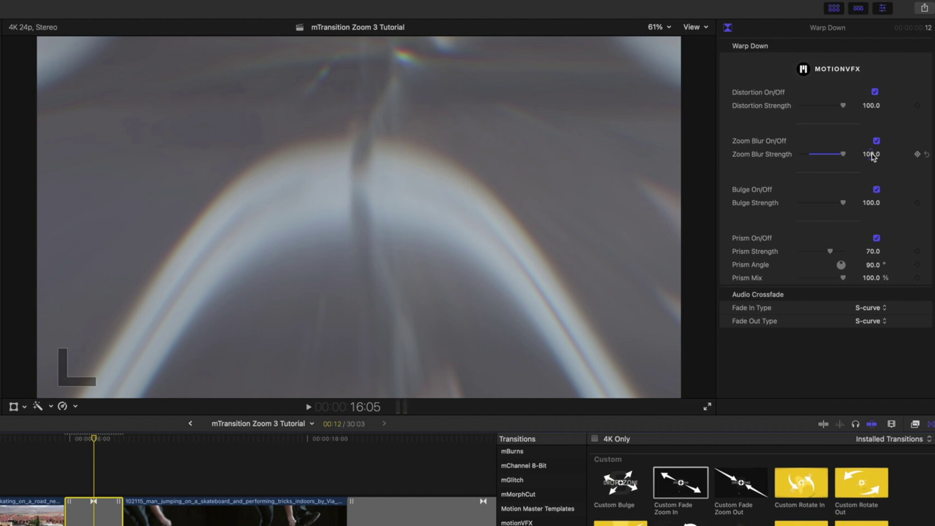
click(876, 190)
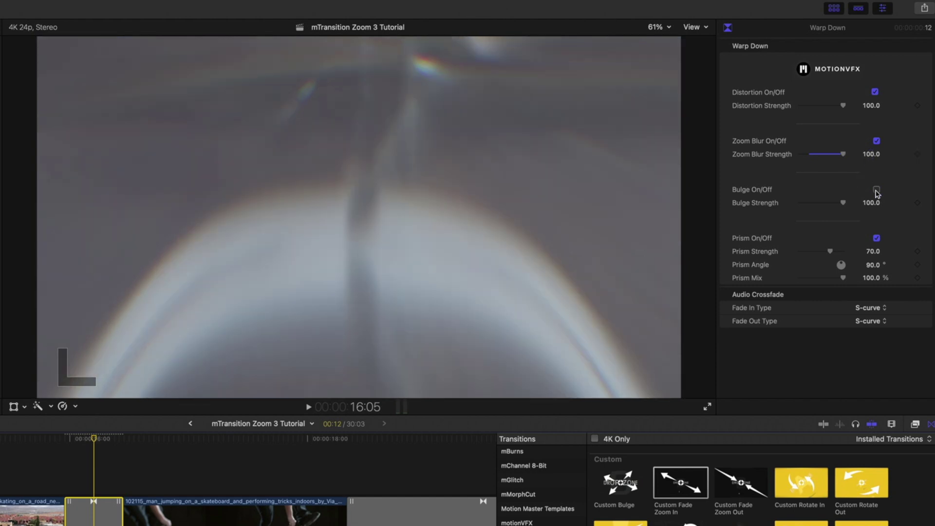
click(876, 190)
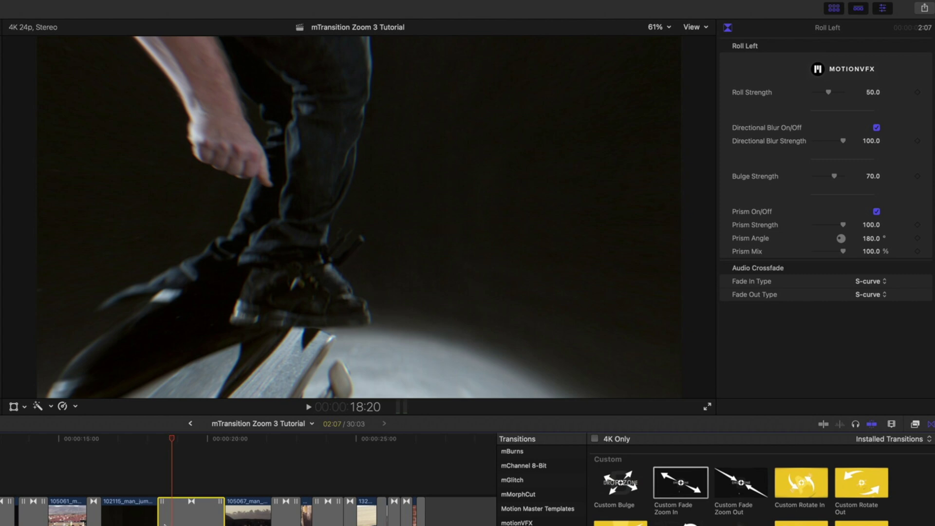
Set Roll Left's Roll Strength to 100 and Bulge Strength to 68.29, then play it back
click(166, 439)
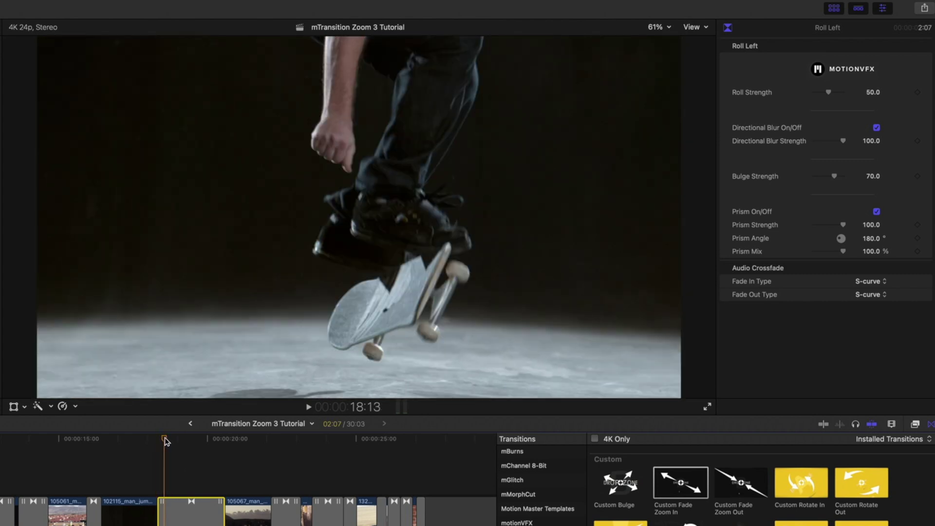
mouse_move(165, 440)
mouse_down()
mouse_move(229, 443)
mouse_move(168, 444)
mouse_up()
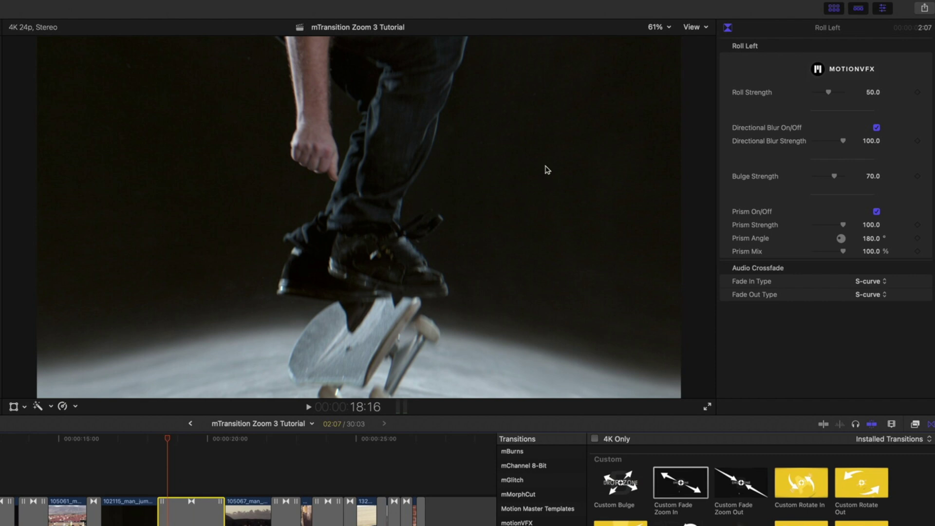
drag(829, 94, 858, 95)
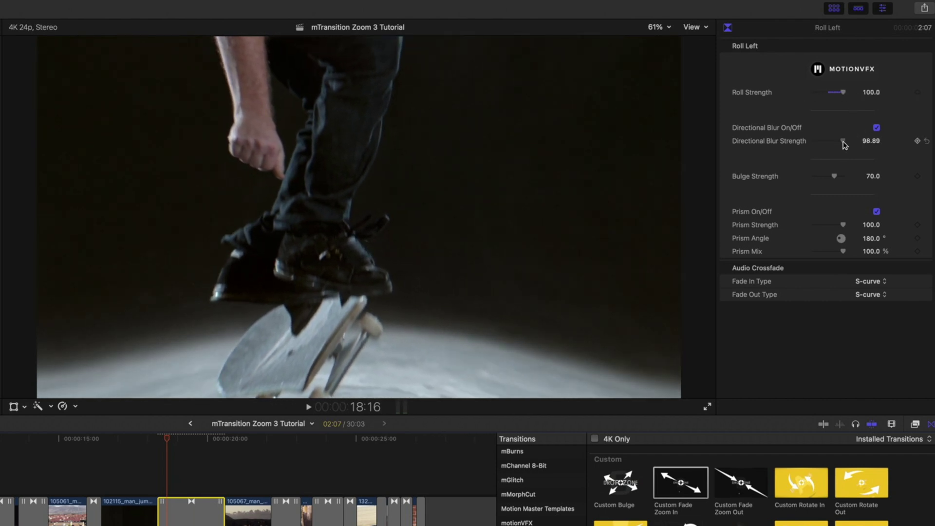
drag(843, 143, 872, 143)
mouse_move(835, 179)
mouse_down()
mouse_move(823, 178)
mouse_move(843, 179)
mouse_move(833, 179)
mouse_up()
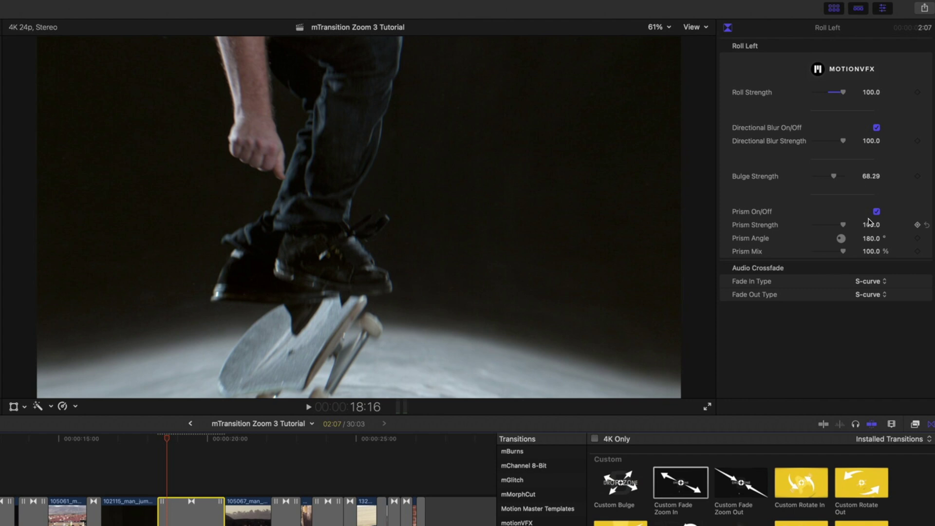
key(space)
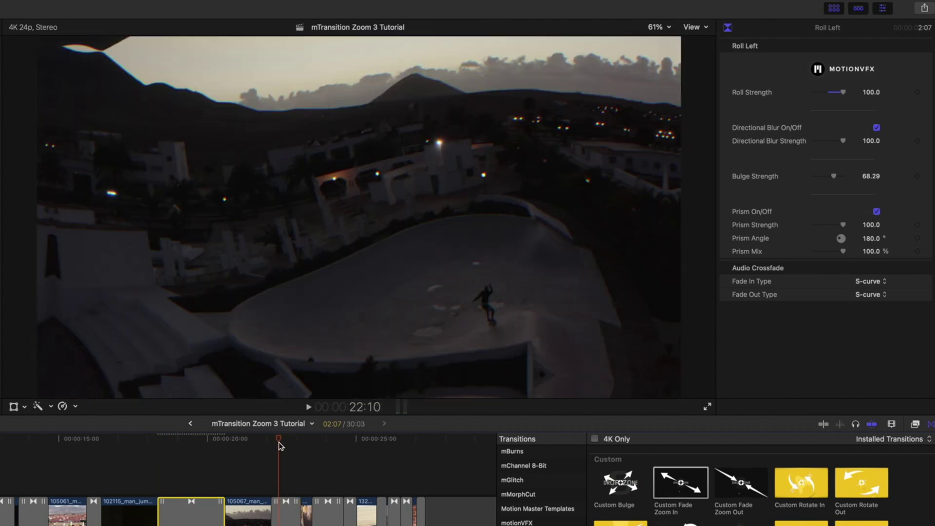
Move Custom Twirl Out's target to X 0.33, Y -0.3 px and set Twirl Strength to 47.15
click(285, 507)
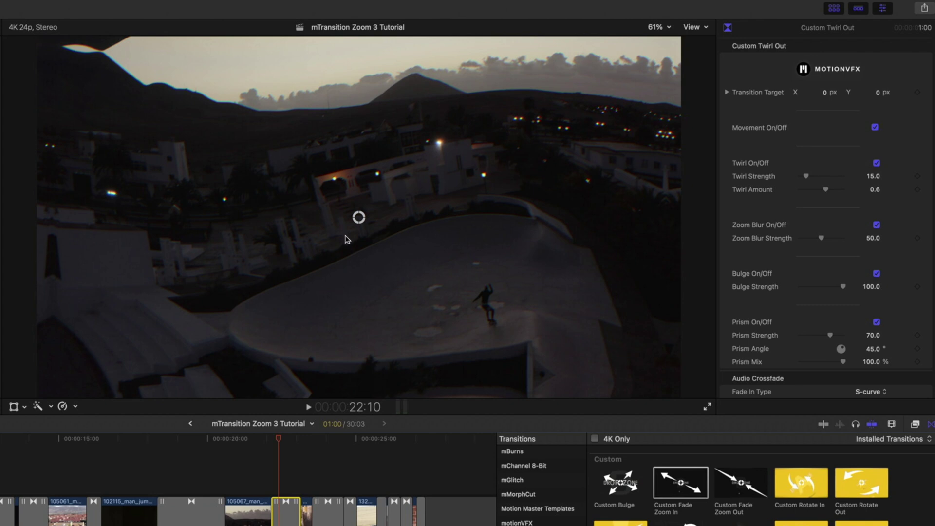
drag(359, 218, 478, 325)
drag(805, 176, 820, 176)
click(294, 441)
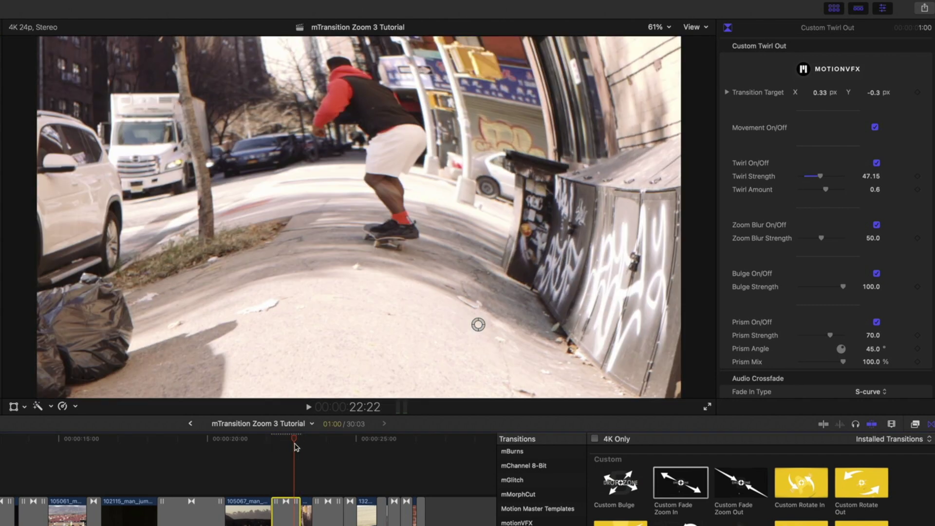
key(super+equal)
key(super+equal)
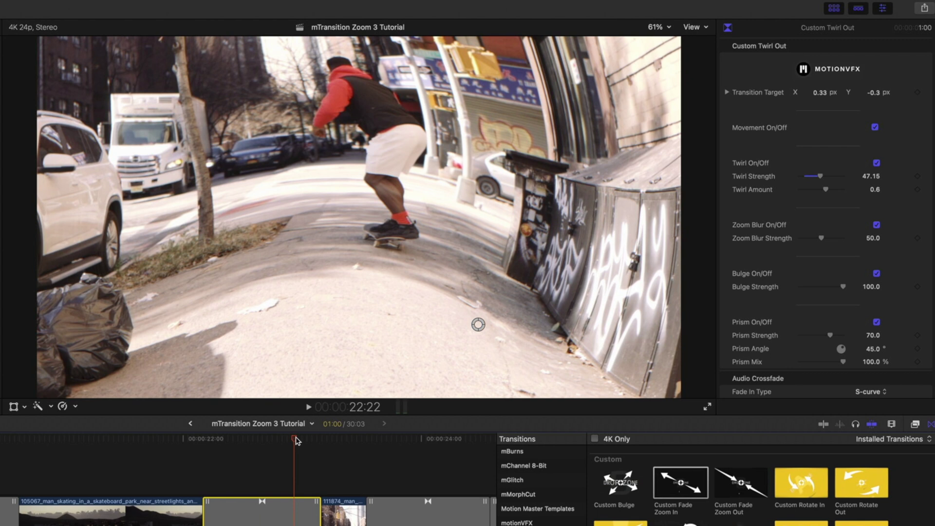
Keyframe the Custom Twirl Out target so it follows the skater, ending at X 0.02, Y 0.06 px
drag(295, 440, 212, 448)
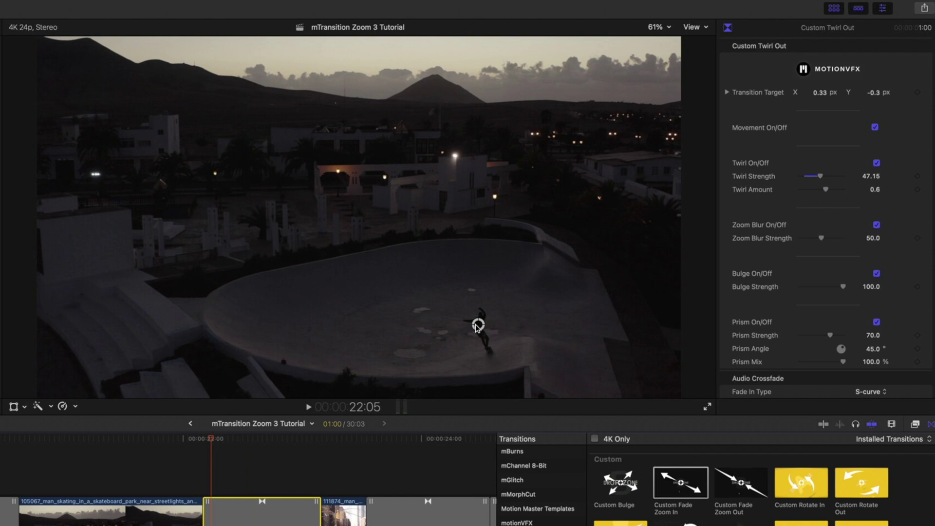
click(919, 94)
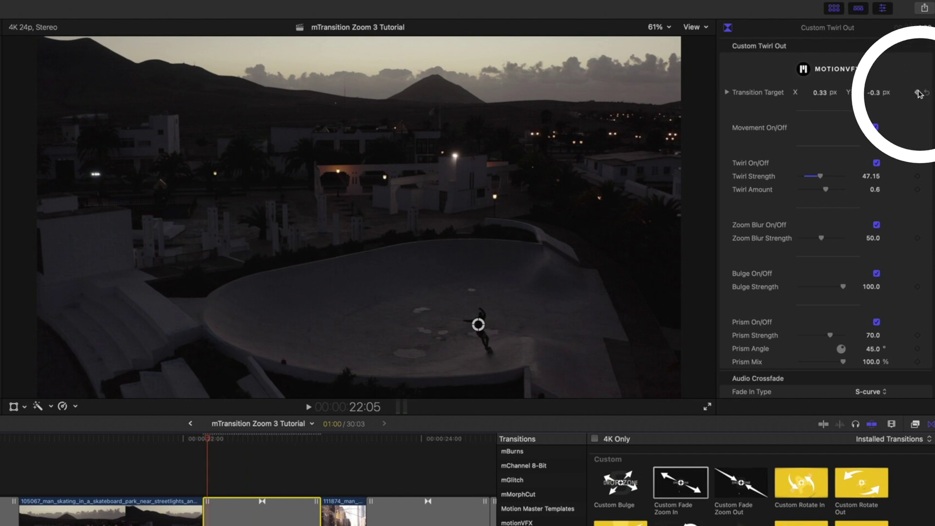
drag(207, 439, 302, 446)
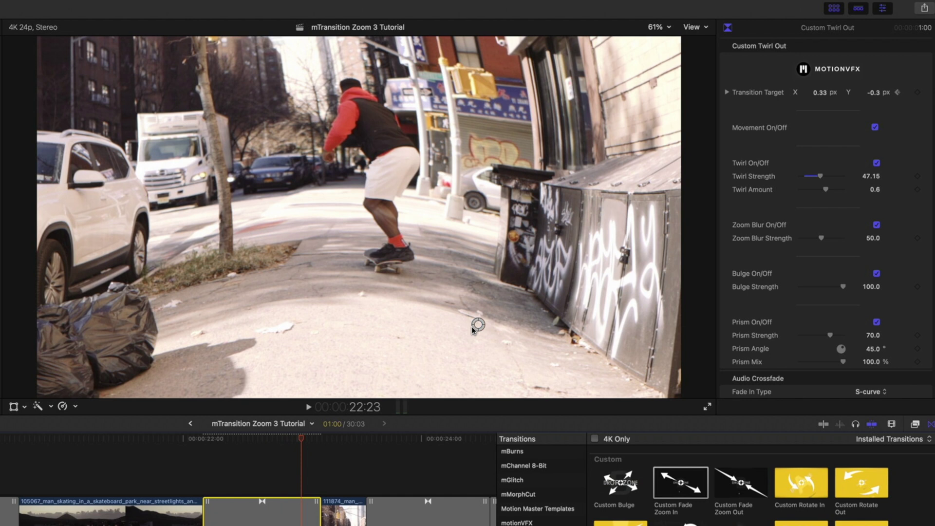
drag(477, 327, 368, 195)
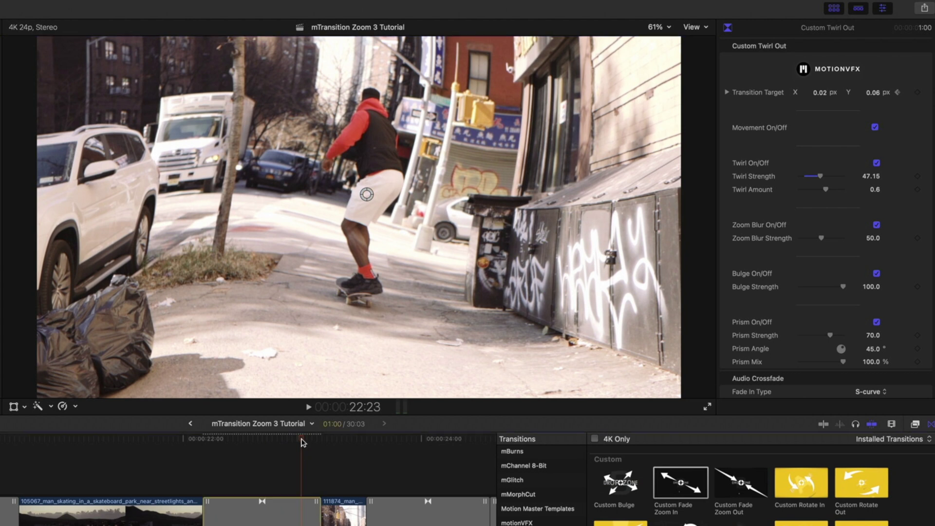
drag(303, 441, 276, 455)
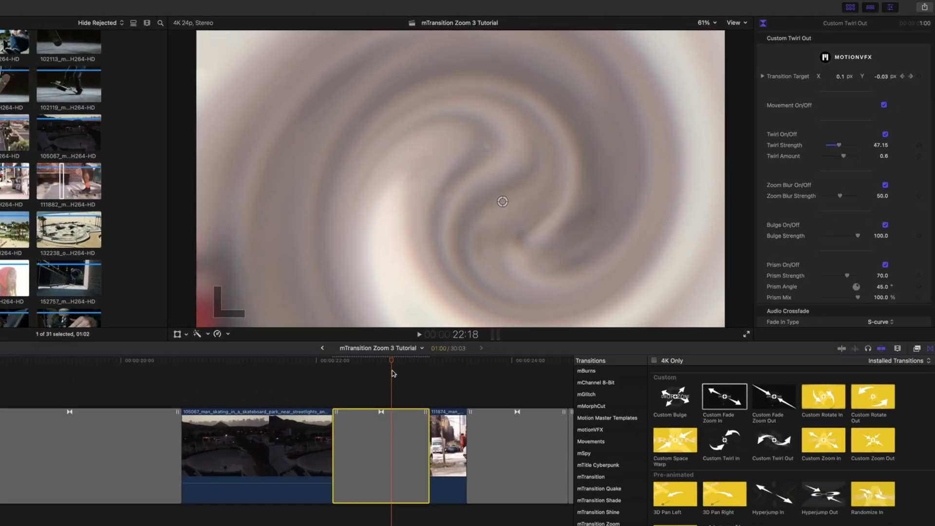
drag(393, 373, 422, 374)
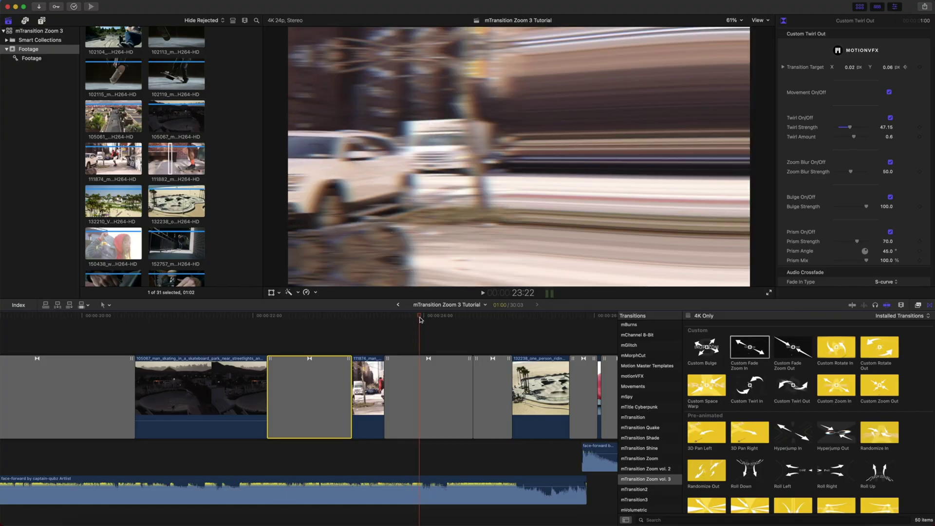
Compare Slip Right with Movement, Scrape, Directional Blur and Bulge each switched off and back on
click(411, 393)
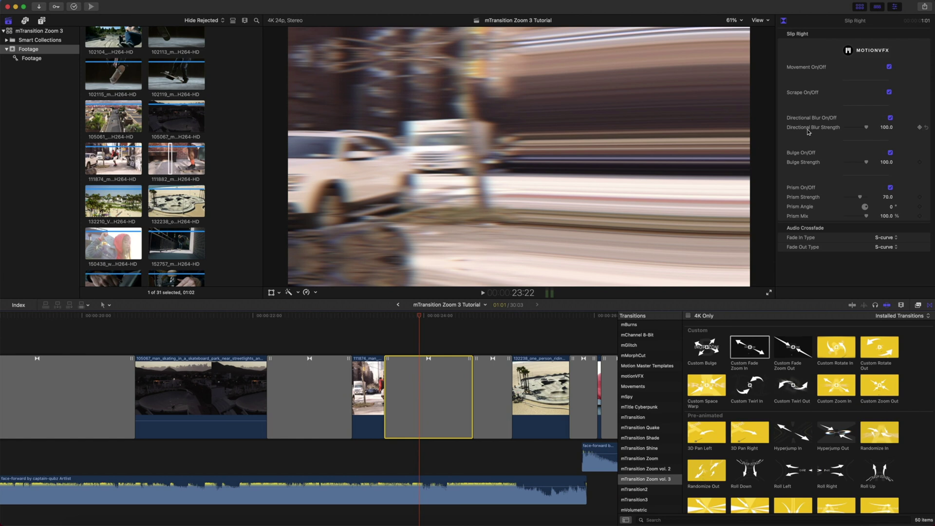
click(889, 67)
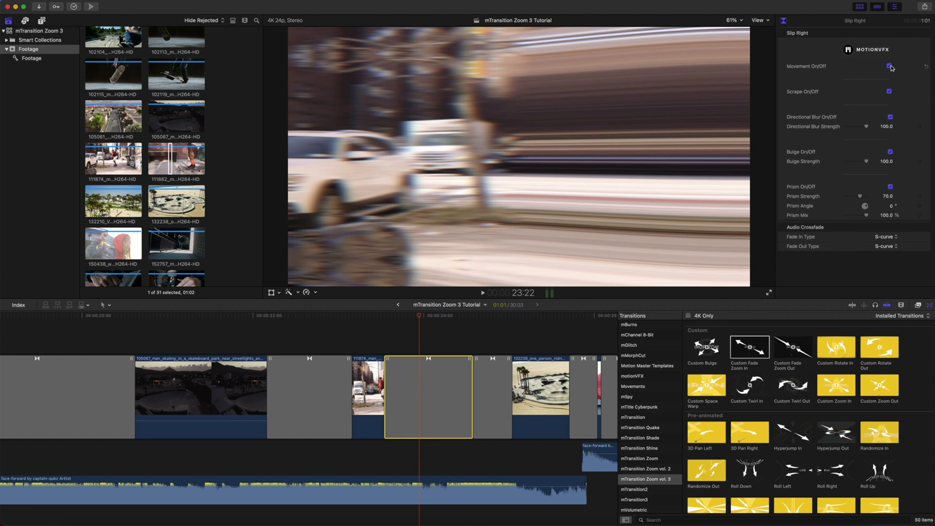
click(889, 66)
click(889, 92)
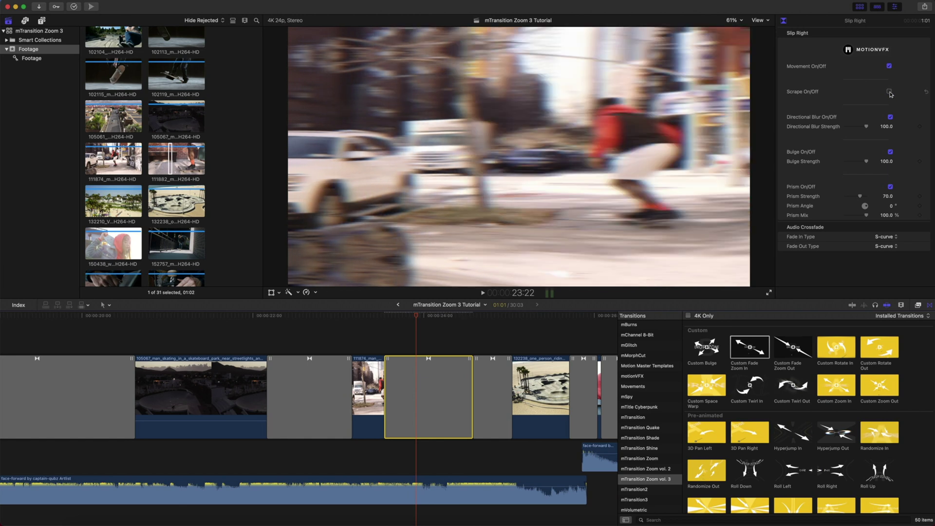
click(889, 92)
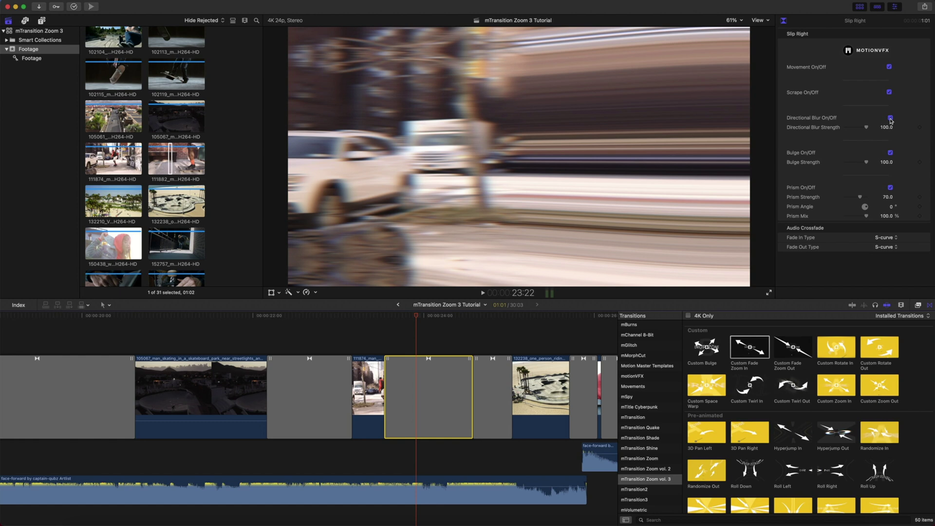
click(890, 118)
click(890, 118)
click(890, 154)
click(889, 153)
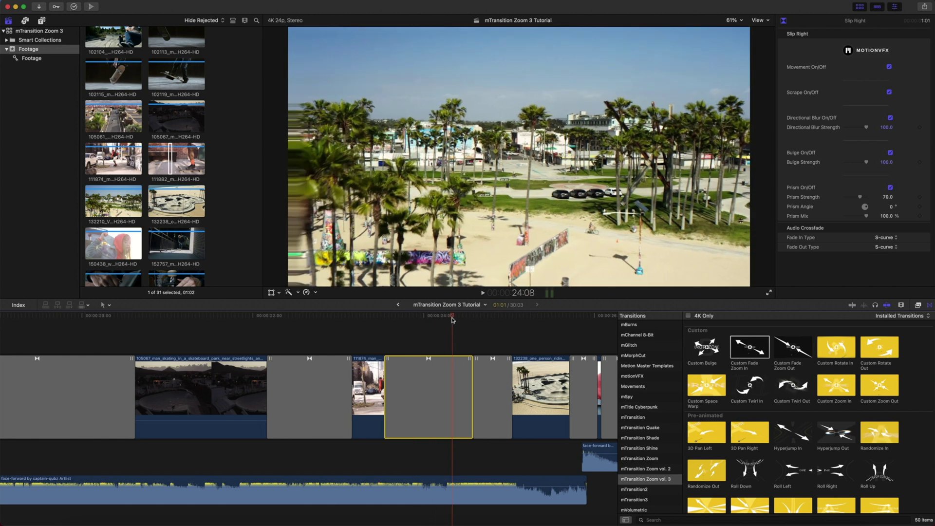
click(484, 380)
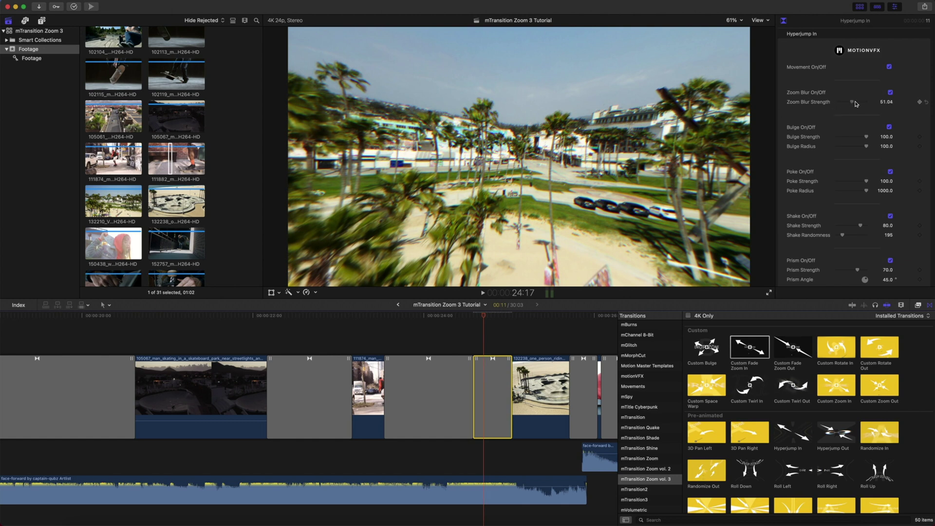
Raise Hyperjump In's Zoom Blur Strength to 100, comparing Bulge, Poke and Shake toggled off and on
drag(852, 102, 870, 103)
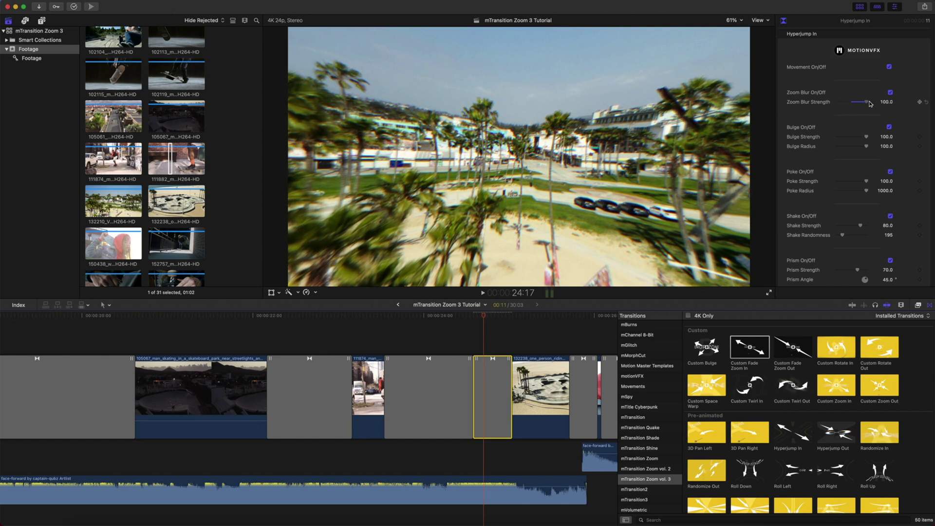
click(889, 128)
click(889, 128)
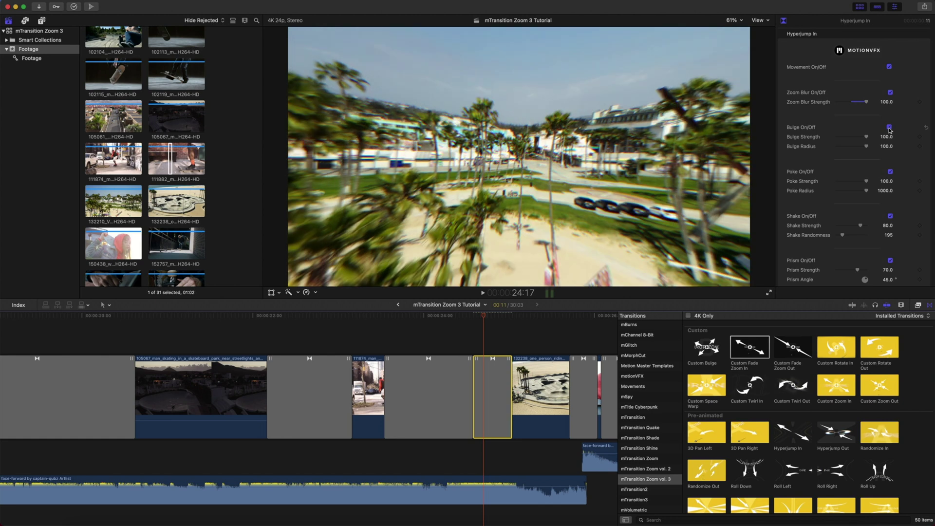
click(890, 172)
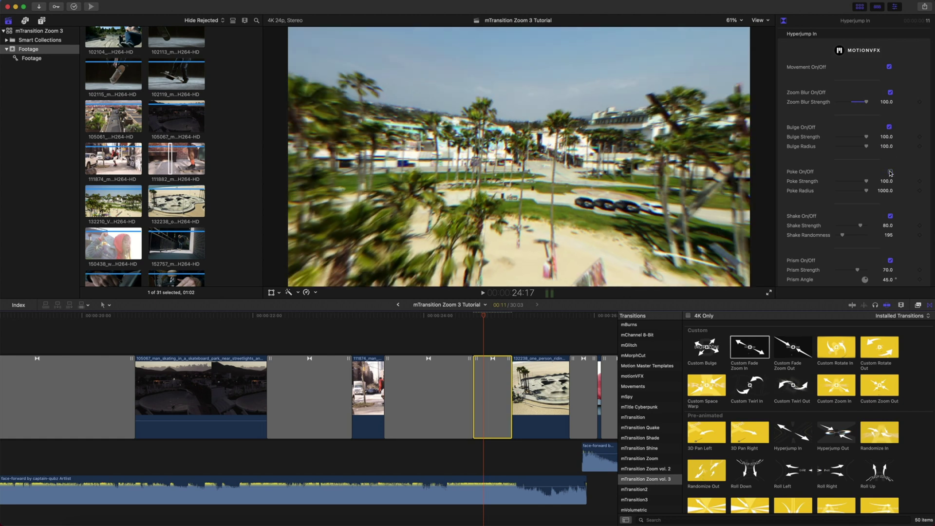
click(889, 172)
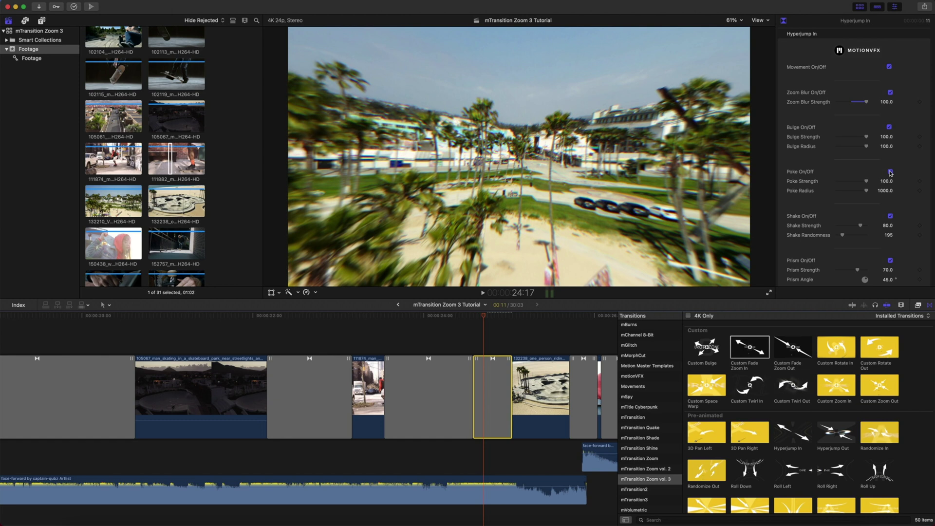
click(890, 217)
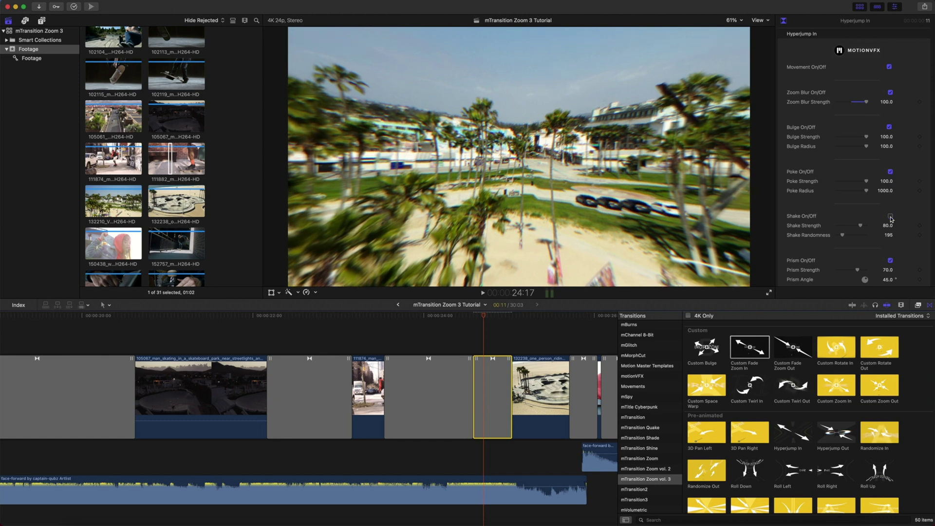
click(890, 216)
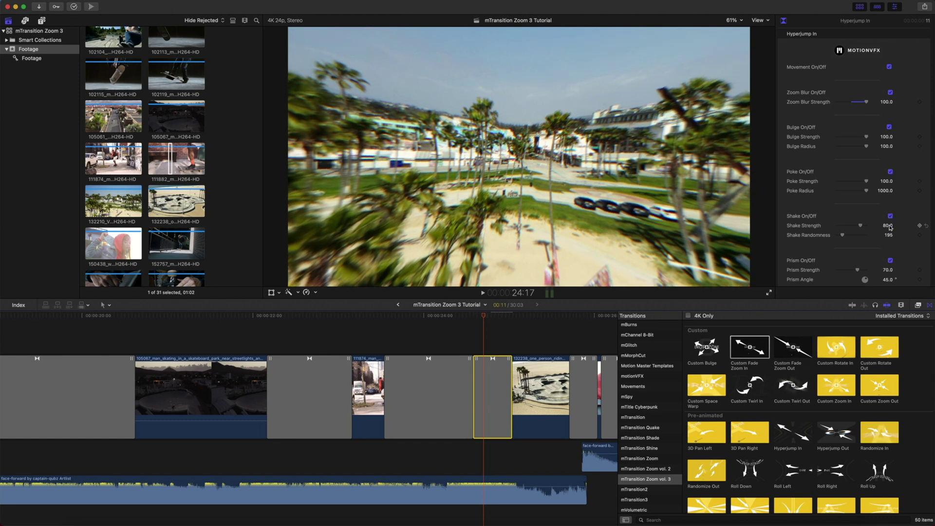
Enable prism colour fringing and raise Shake Randomness to 880, then review the transition
click(890, 261)
drag(843, 236, 864, 237)
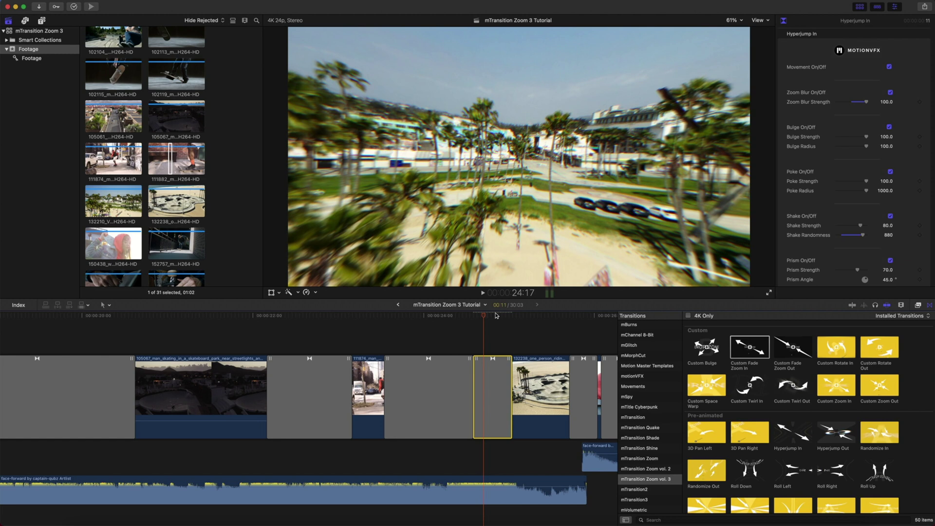
drag(476, 318, 500, 319)
Nudge the Custom Bulge target slightly up-right in the viewer, then select the Custom Fade Zoom Out transition
click(575, 390)
scroll(477, 345, right, 5)
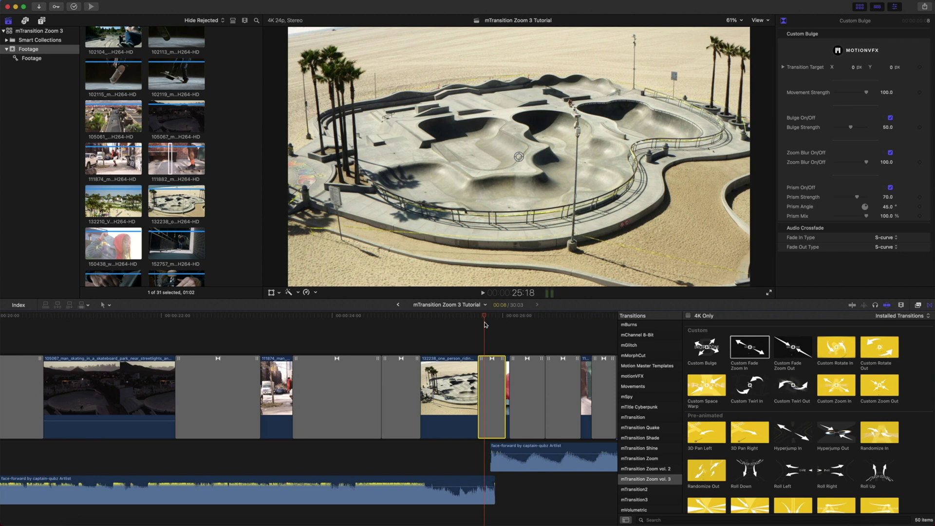
click(486, 322)
click(492, 397)
mouse_move(518, 156)
mouse_down()
mouse_move(676, 57)
mouse_move(559, 37)
mouse_move(460, 109)
mouse_move(474, 135)
mouse_move(520, 152)
mouse_up()
click(525, 382)
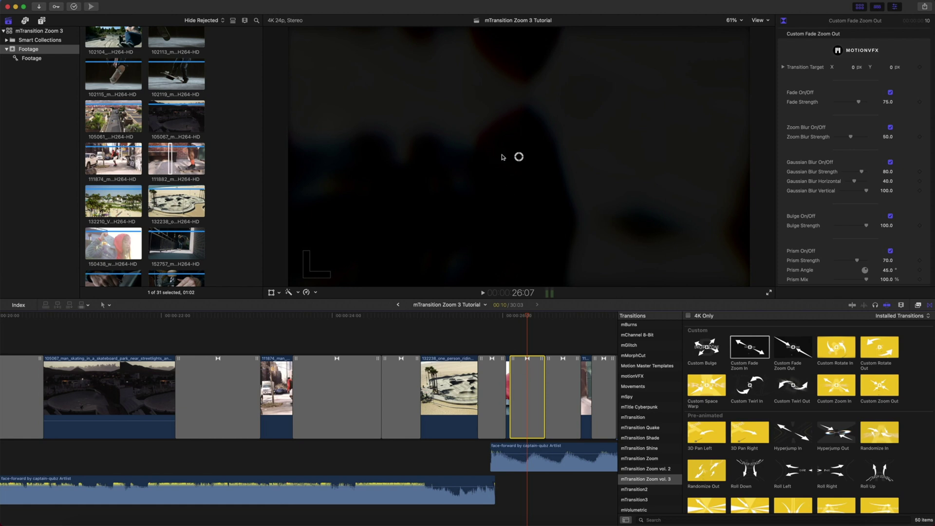
Lower the Custom Fade Zoom Out Fade Strength slider from 75 to about 33
drag(858, 103, 846, 103)
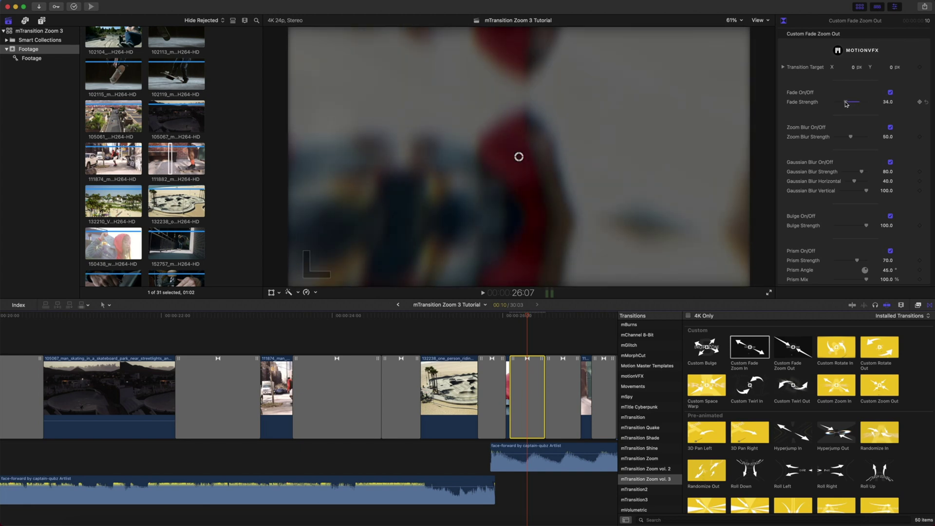